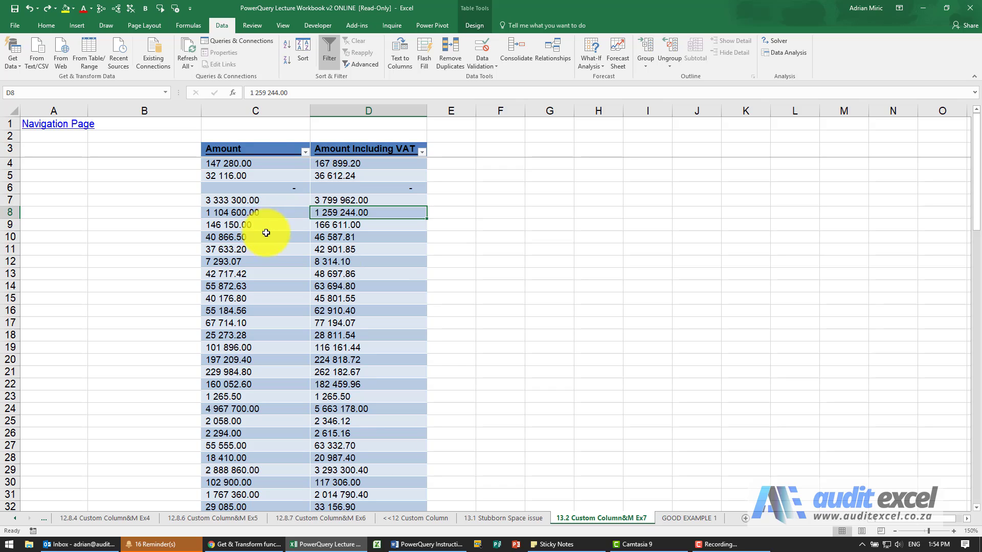
# Step: Load the Amount and Amount Including VAT table into Power Query from the table range
pyautogui.click(291, 200)
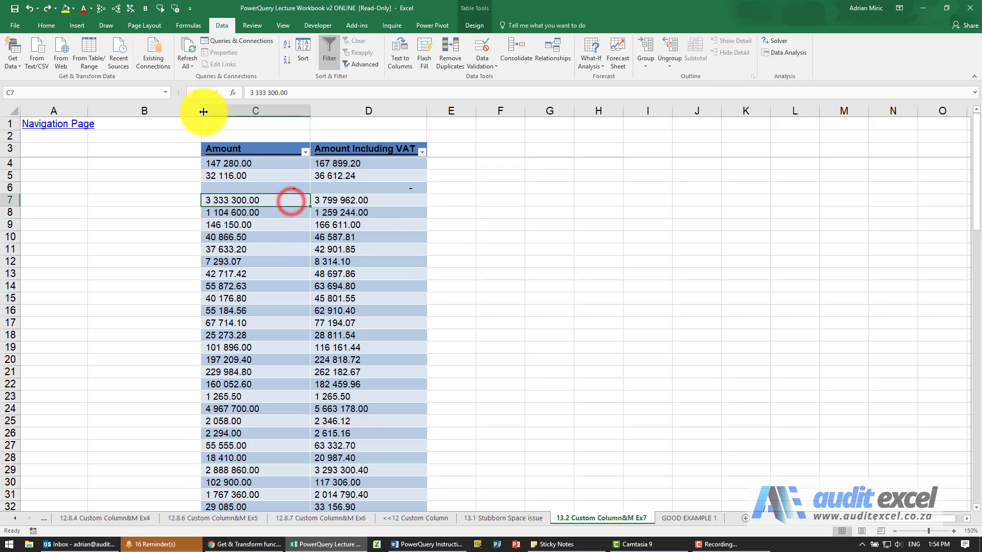
pyautogui.click(94, 54)
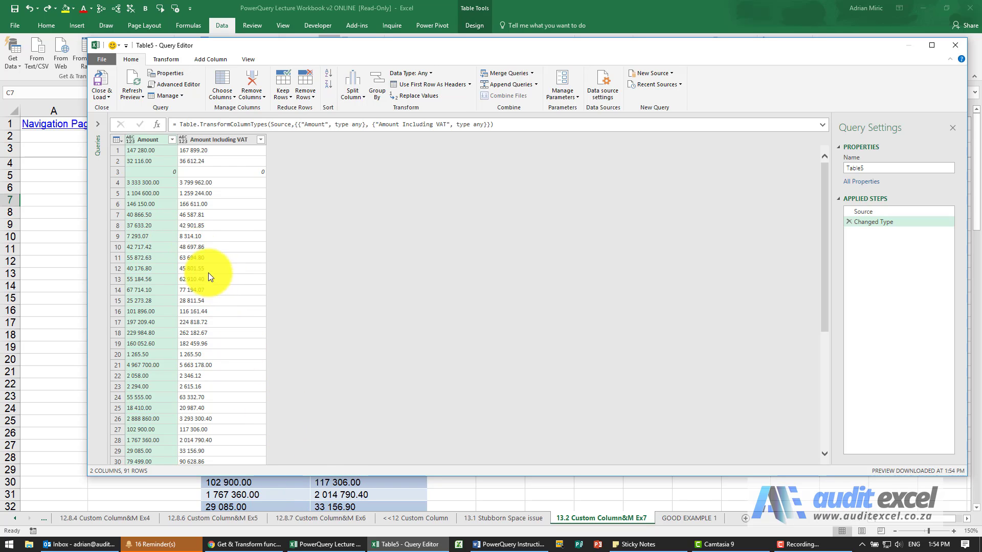
# Step: Replace the non-breaking space #(00A0) with nothing in both Amount and Amount Including VAT columns
pyautogui.keyDown('ctrl'); pyautogui.click(209, 138); pyautogui.keyUp('ctrl')
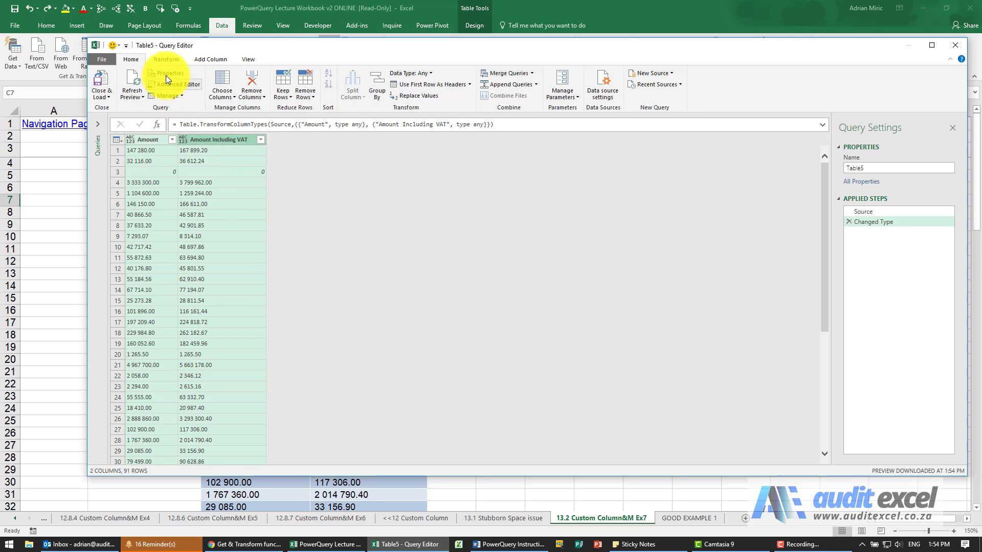
pyautogui.click(166, 60)
pyautogui.click(276, 73)
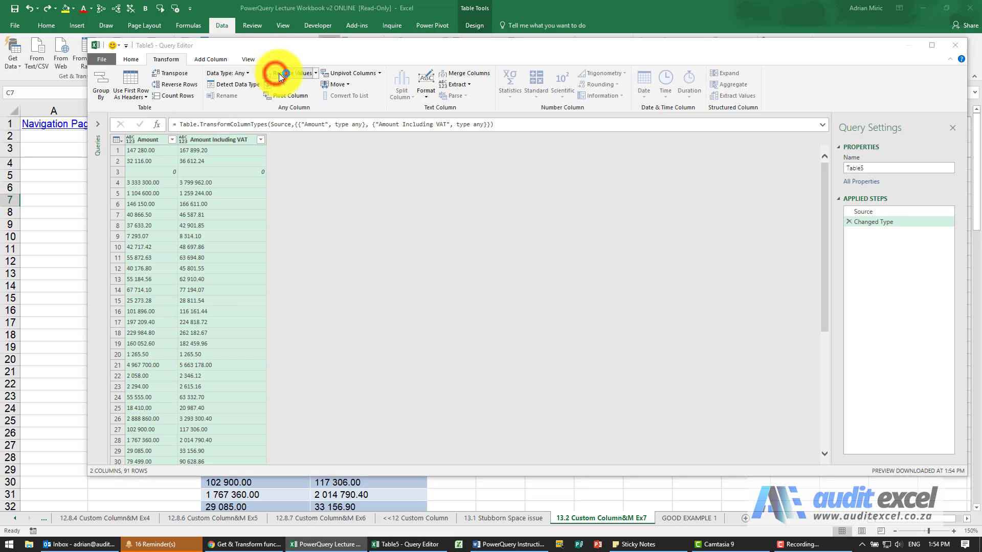
pyautogui.click(380, 252)
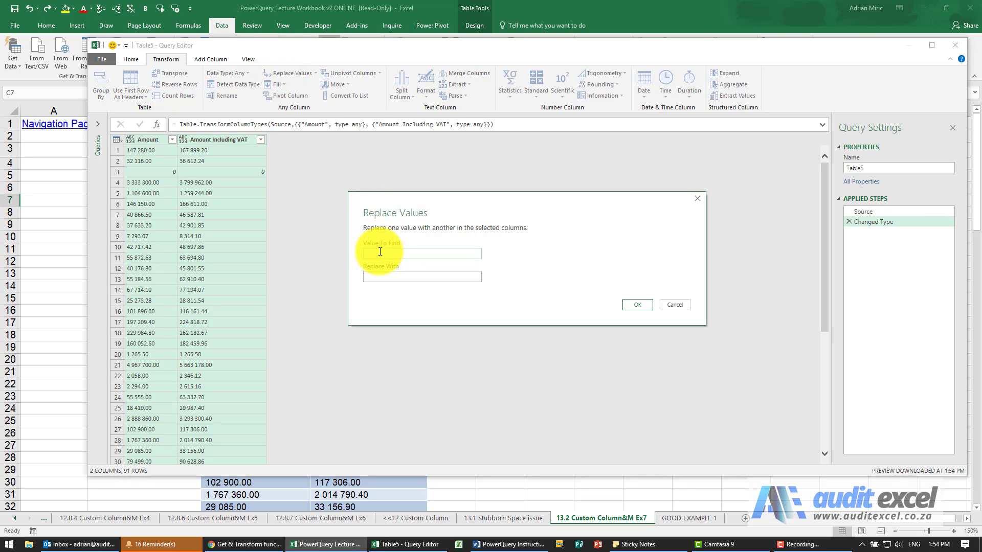
pyautogui.write('#(00A0')
pyautogui.press('Tab')
pyautogui.click(638, 305)
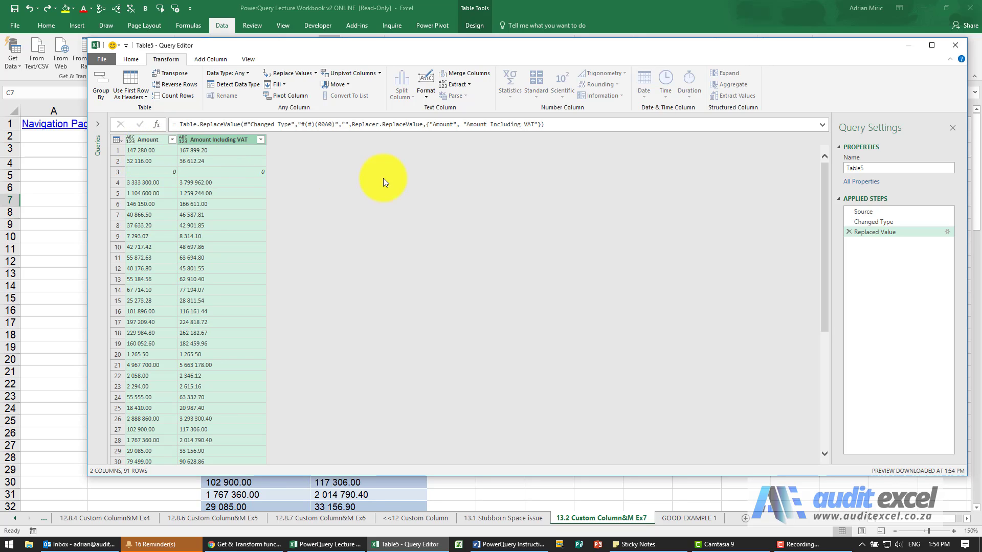
pyautogui.rightClick(210, 141)
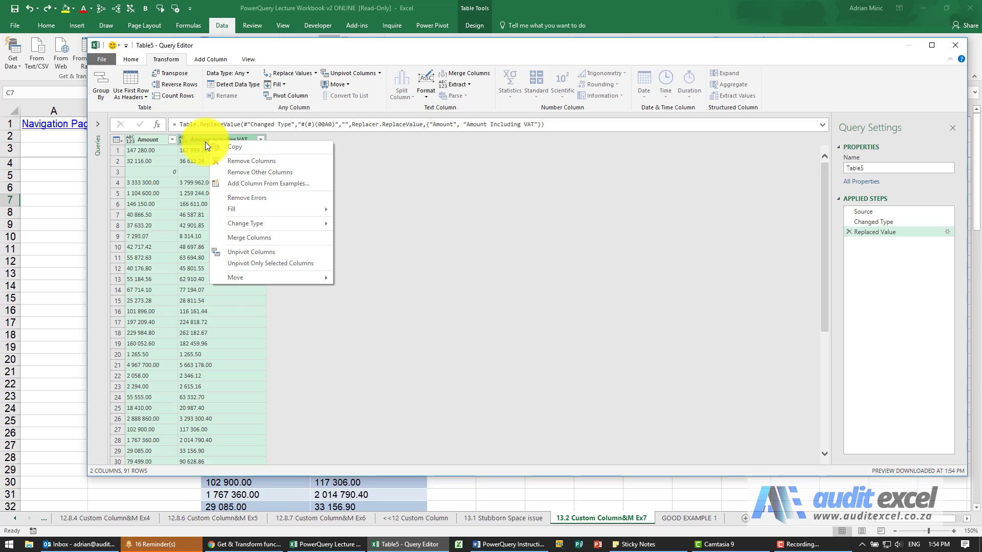
pyautogui.moveTo(250, 225)
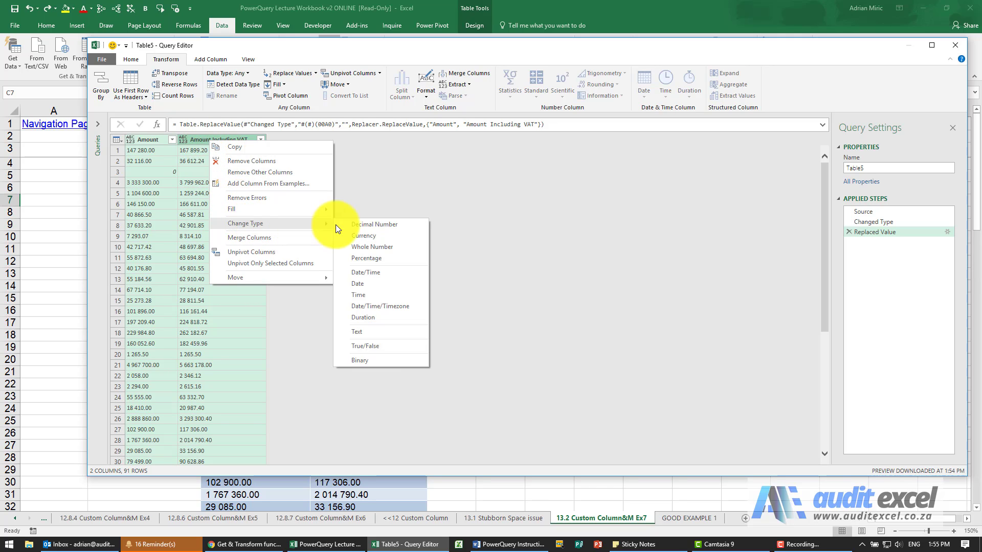
pyautogui.click(363, 225)
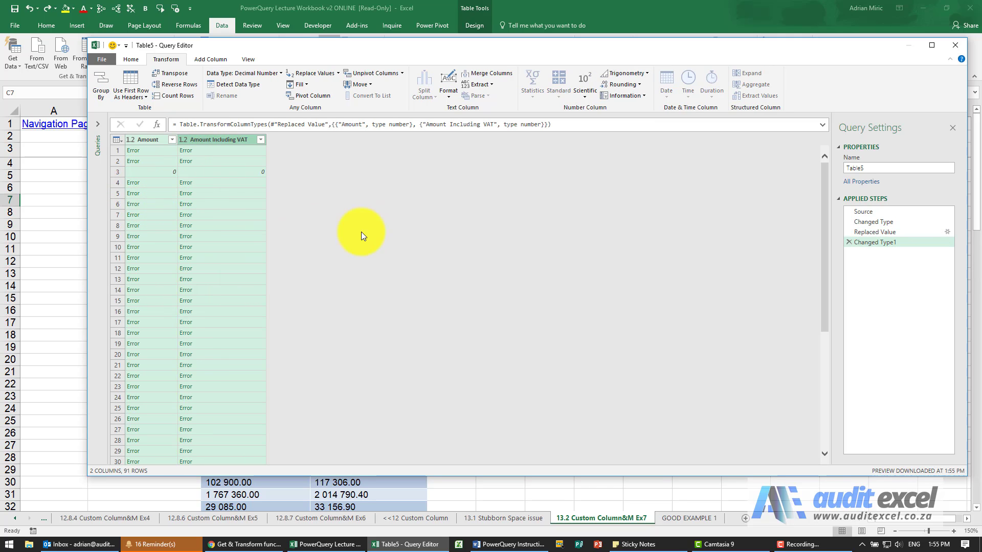
pyautogui.click(848, 242)
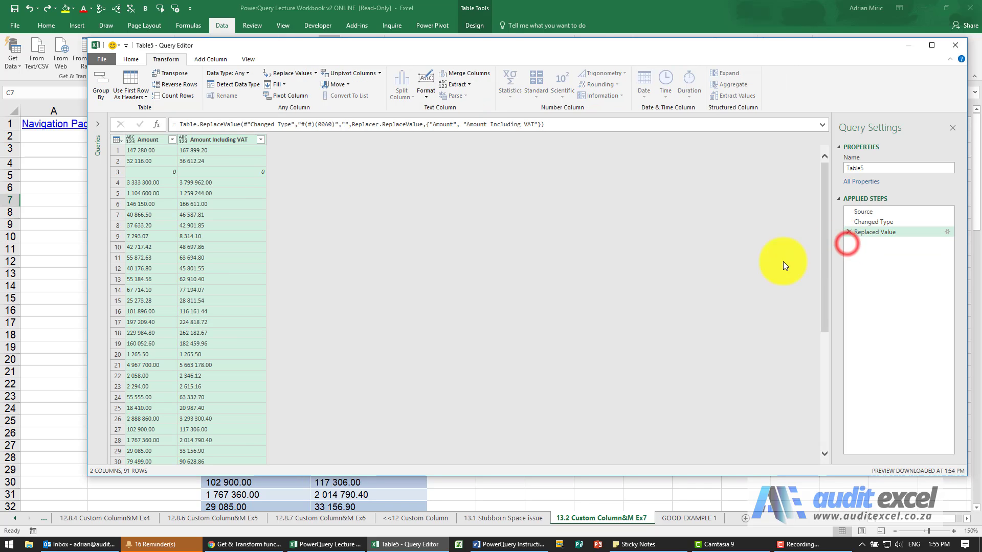
pyautogui.click(336, 275)
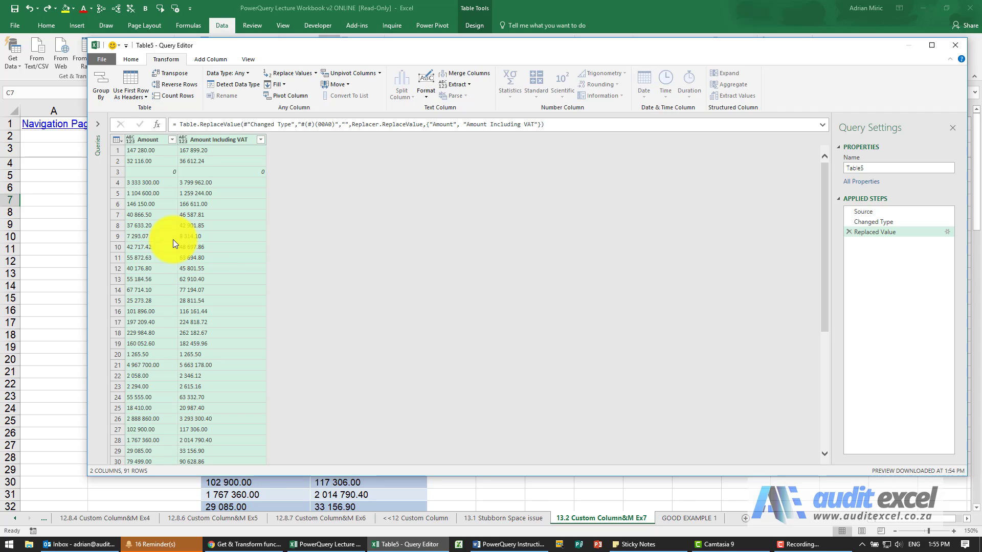
pyautogui.click(213, 140)
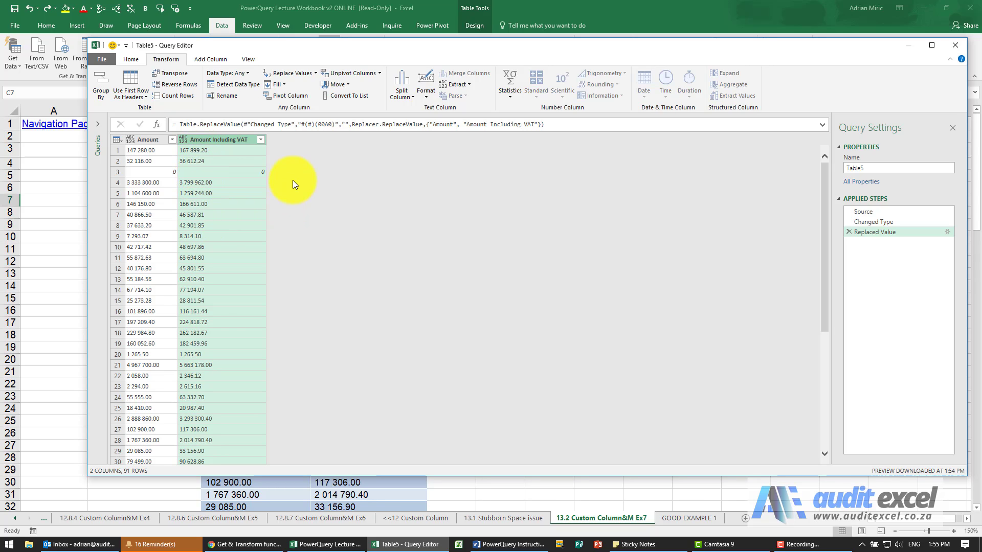
# Step: Split Amount Including VAT on the custom '.' delimiter into .1 and .2 columns
pyautogui.click(406, 93)
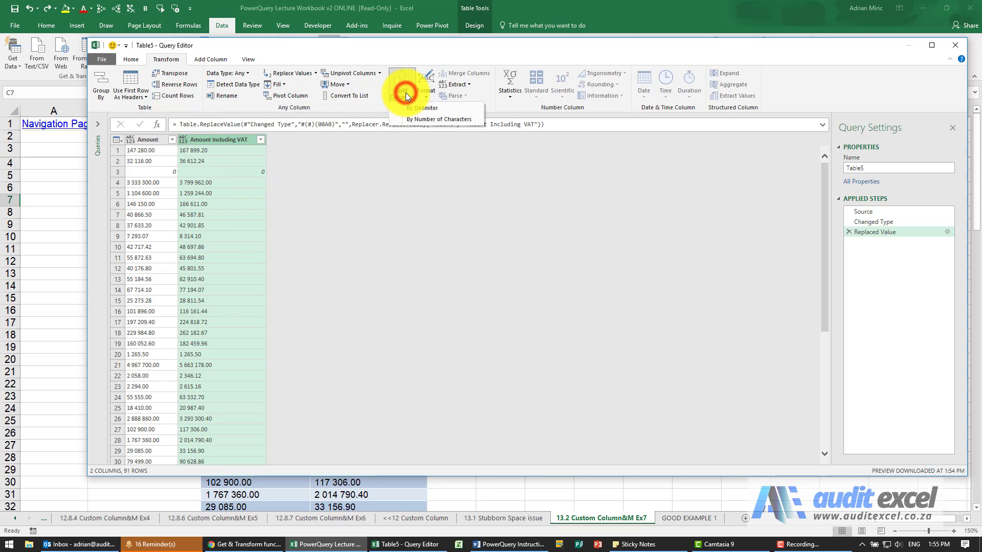
pyautogui.click(415, 107)
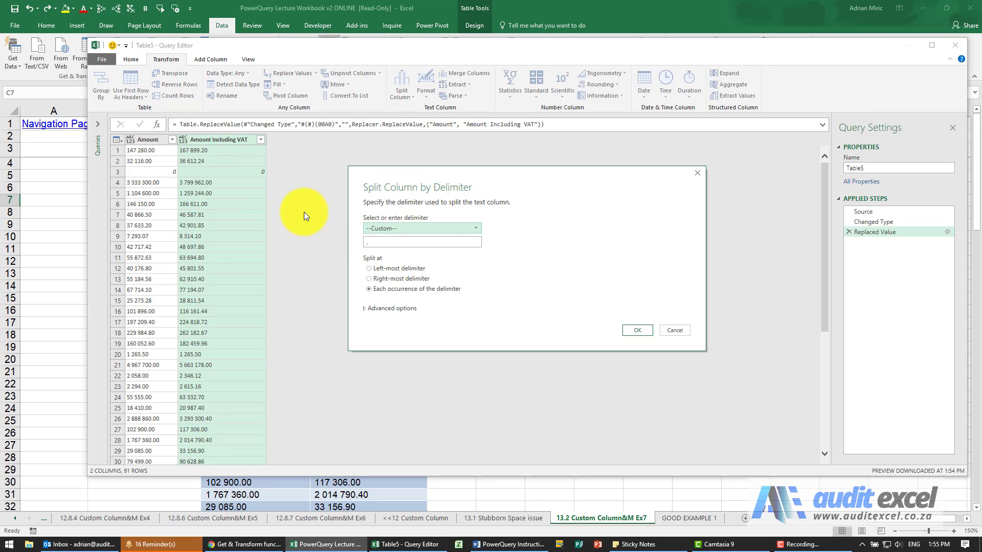
pyautogui.click(626, 332)
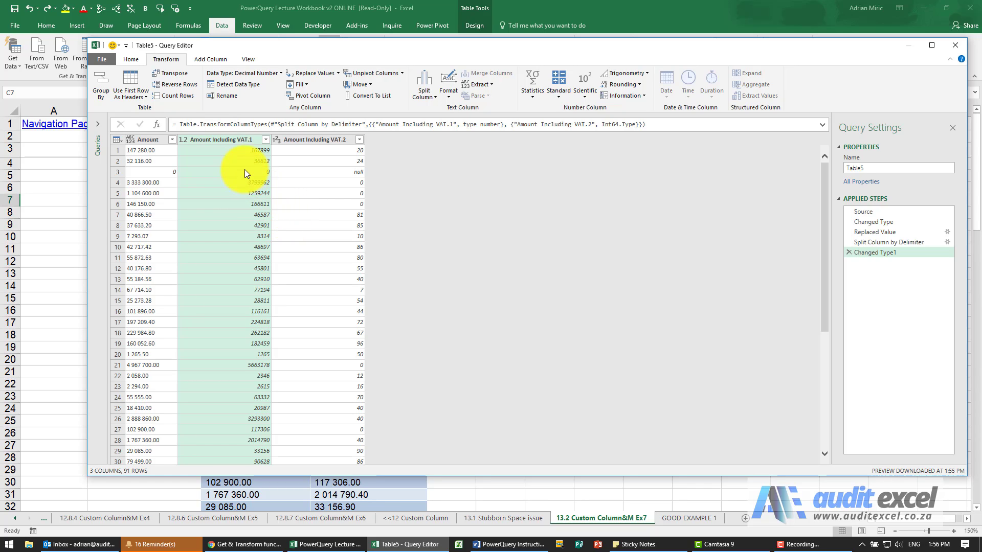
# Step: Add custom column 'Amt incl VAT' = [Amount Including VAT.1]+([Amount Including VAT.2]/100)
pyautogui.click(213, 60)
pyautogui.click(139, 82)
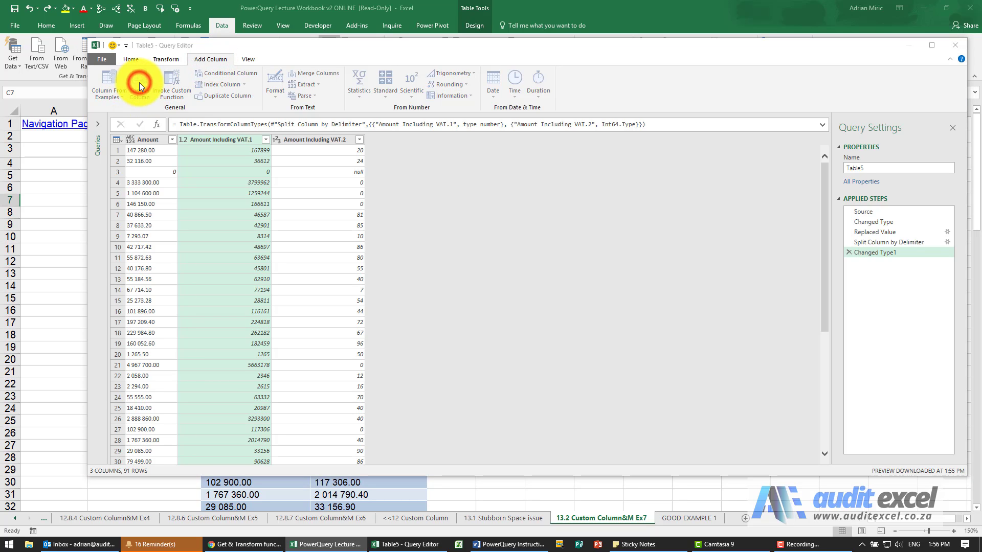
pyautogui.click(380, 201)
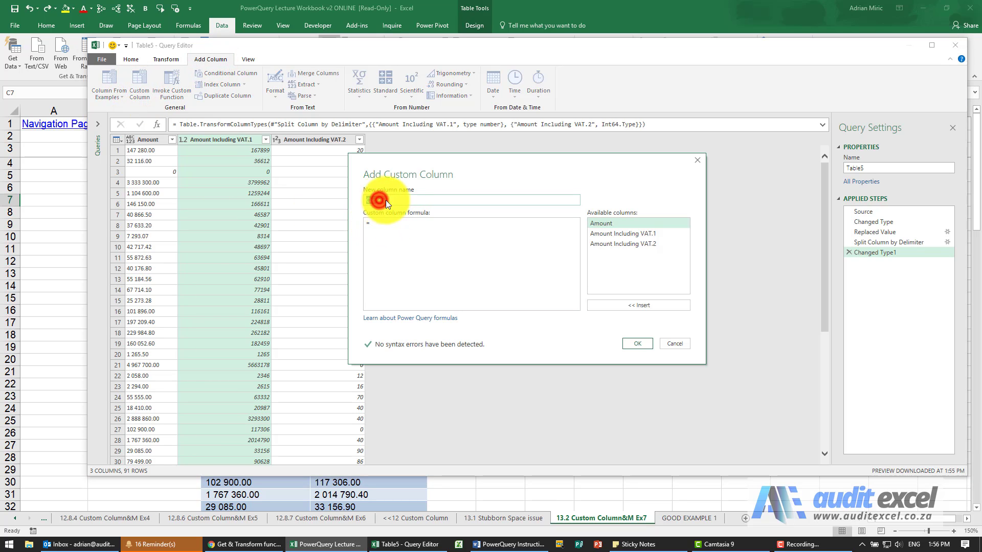
pyautogui.write('Amt incl')
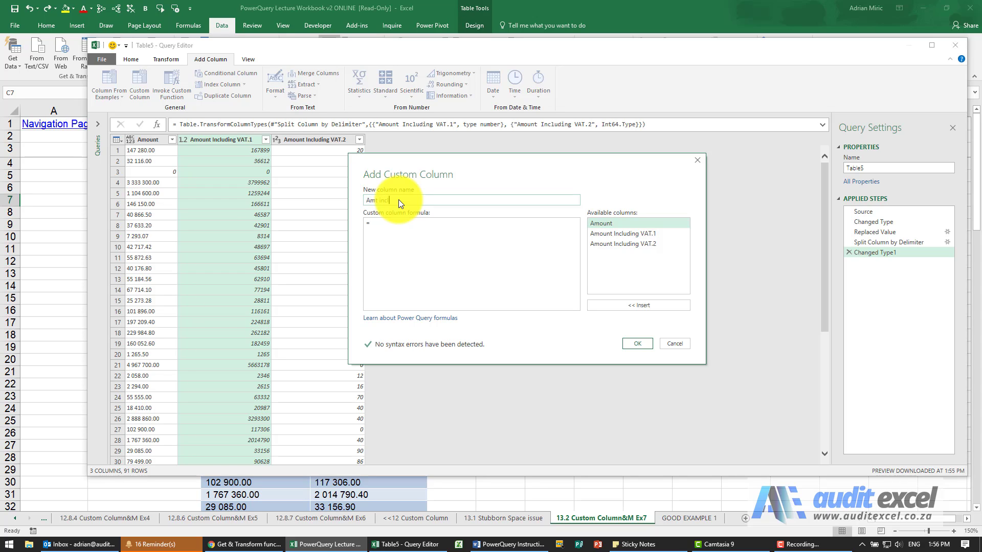
pyautogui.write(' VAT')
pyautogui.click(376, 224)
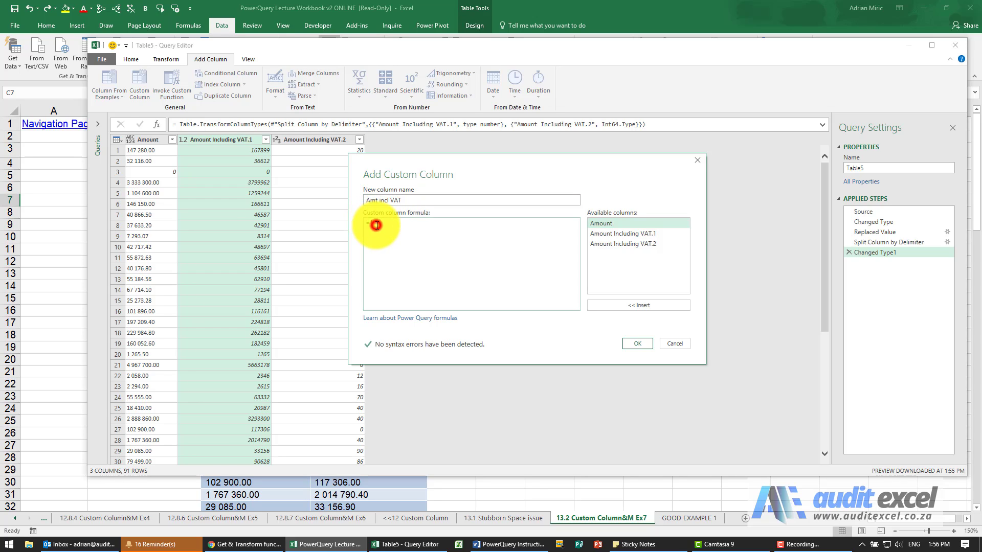
pyautogui.doubleClick(637, 234)
pyautogui.write('+(')
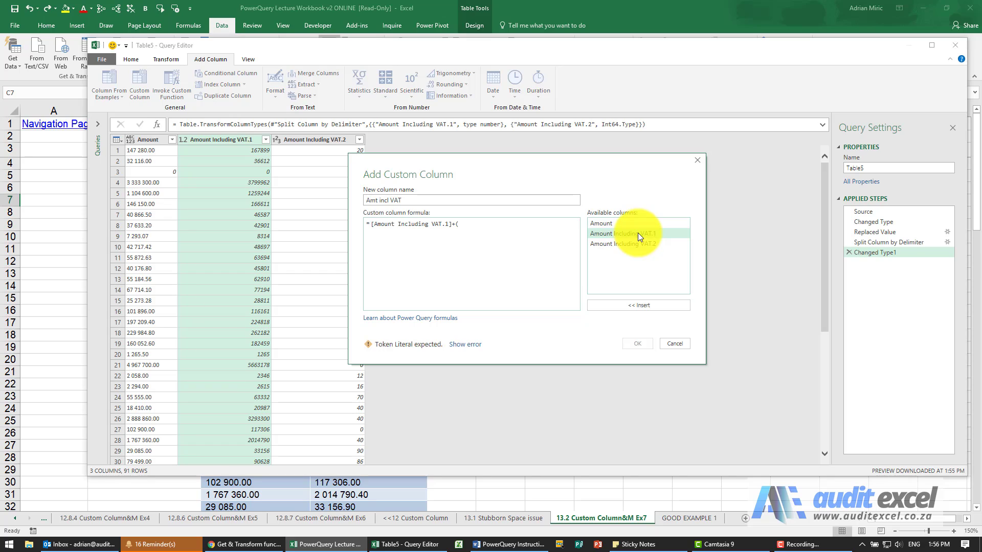
pyautogui.doubleClick(635, 242)
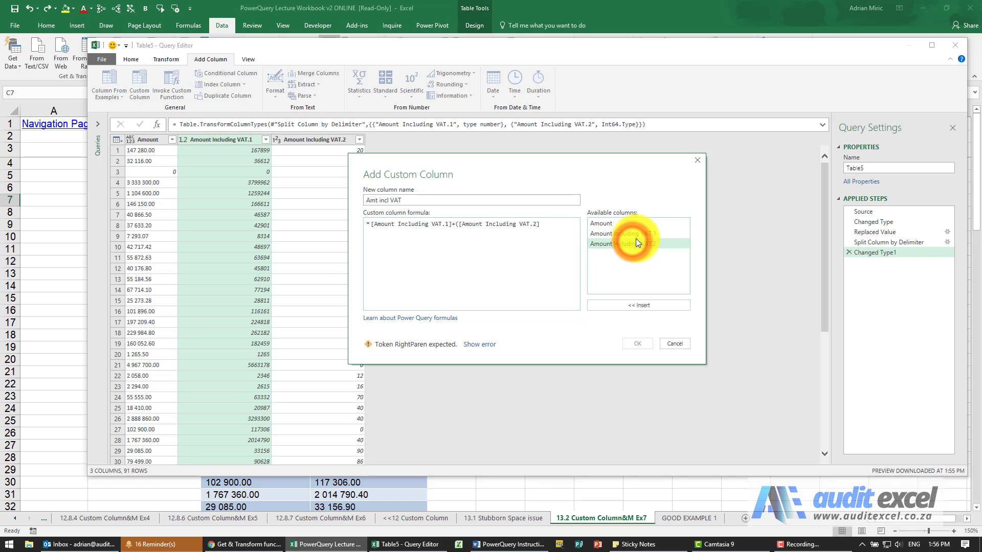
pyautogui.write('/100)')
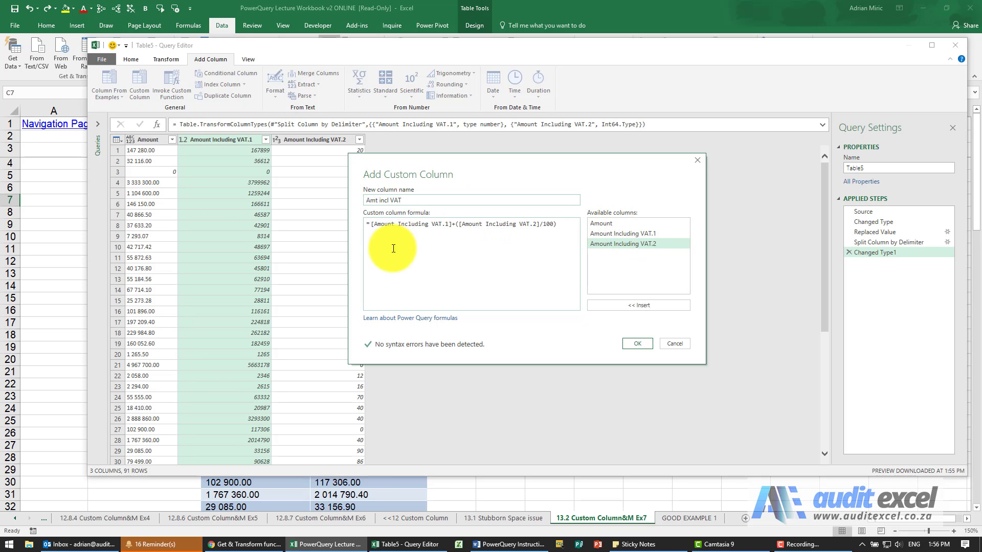
pyautogui.click(637, 340)
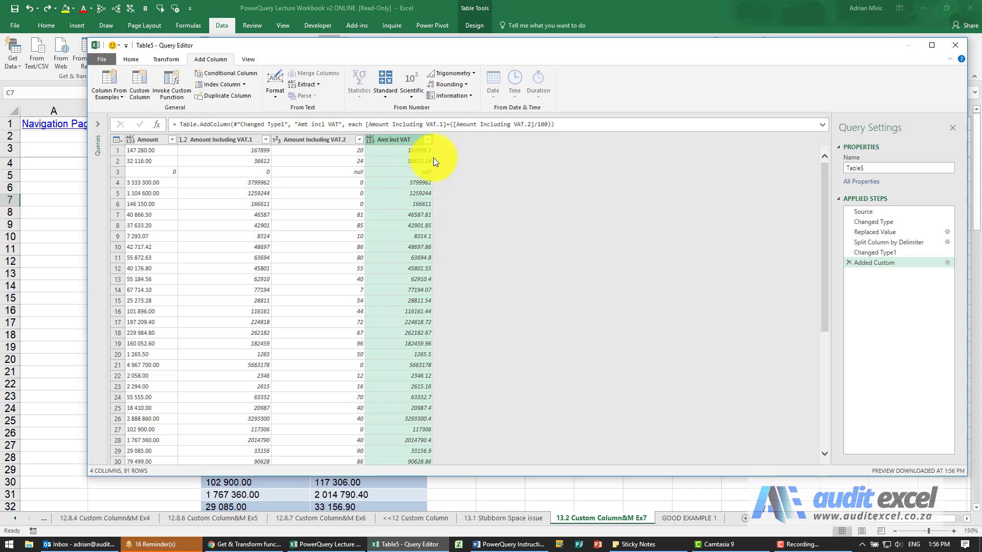
# Step: Set Amt incl VAT to Decimal Number type and select the Amount column
pyautogui.click(372, 139)
pyautogui.click(387, 150)
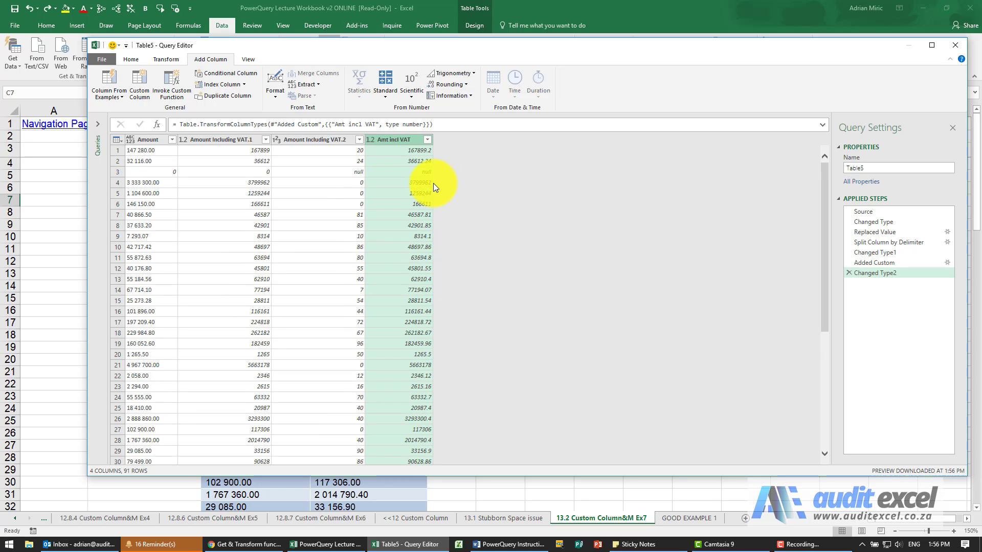
pyautogui.scroll(-3, 428, 192)
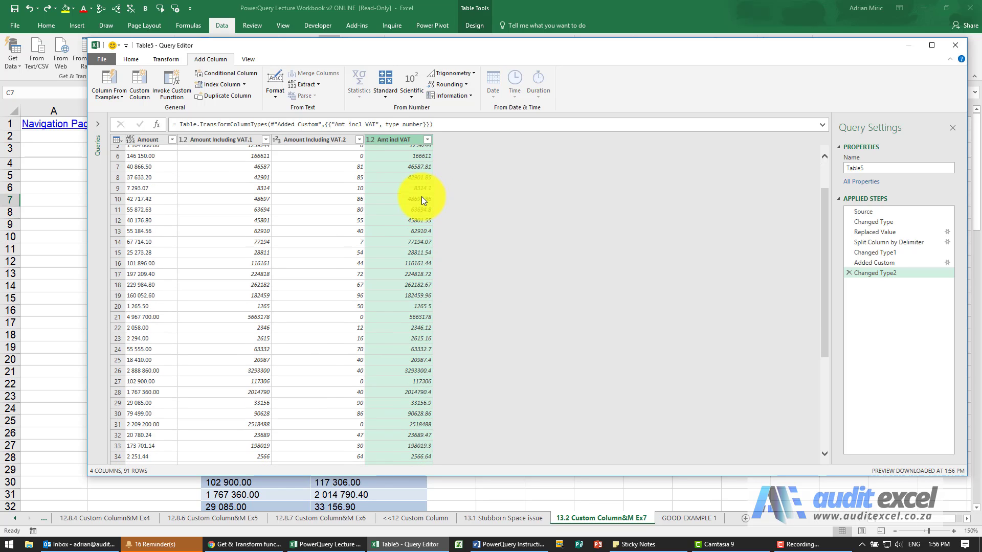
pyautogui.scroll(3, 421, 198)
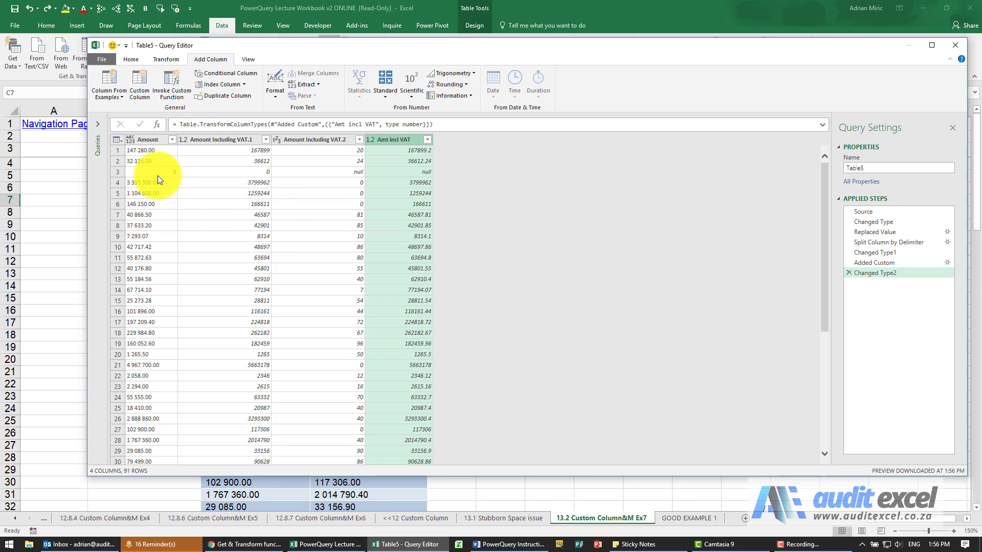
pyautogui.click(152, 142)
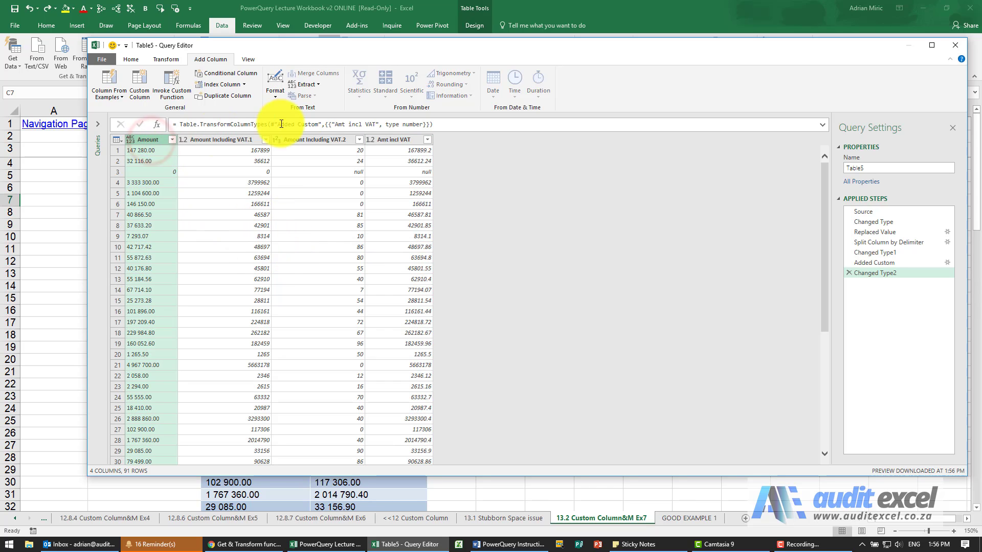
# Step: Split the Amount column on the custom '.' delimiter into Amount.1 and Amount.2
pyautogui.click(166, 58)
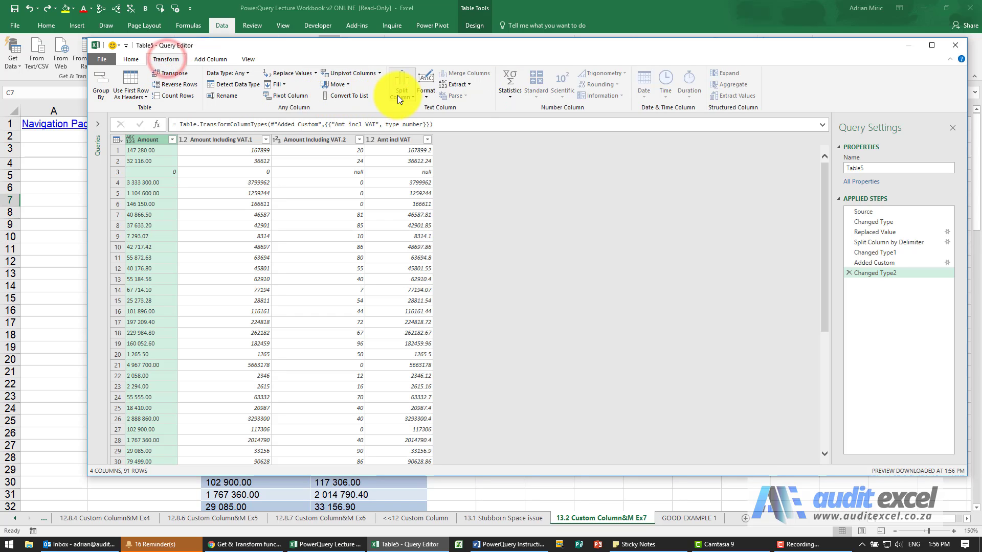
pyautogui.click(421, 104)
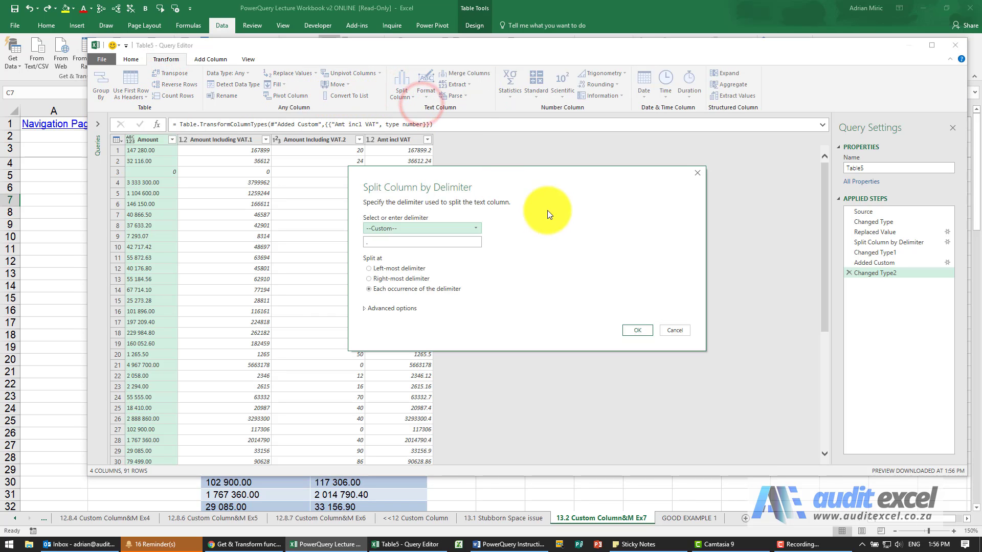
pyautogui.click(635, 327)
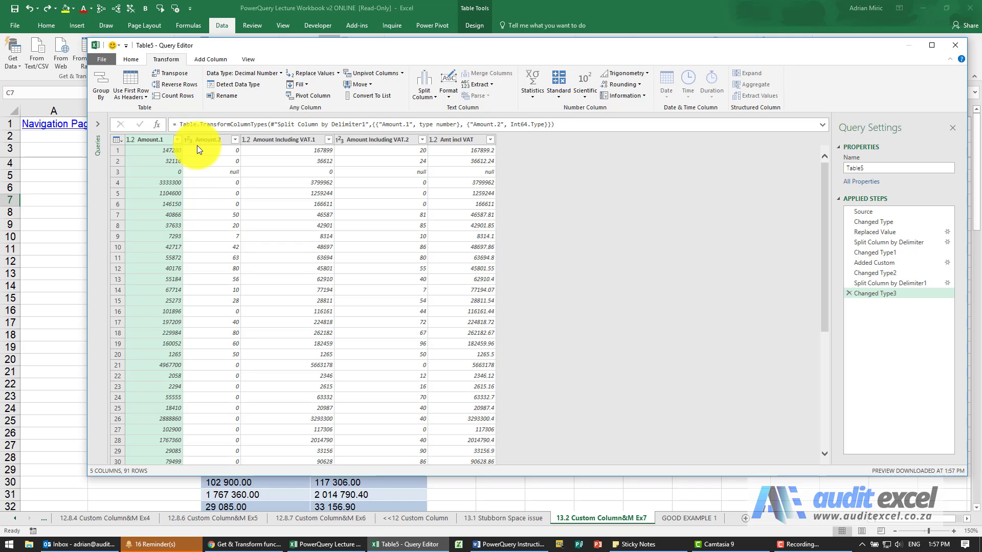
pyautogui.click(200, 59)
pyautogui.click(139, 76)
# Step: Add custom column 'Amount' computed as [Amount.1]+([Amount.2]/100)
pyautogui.doubleClick(382, 200)
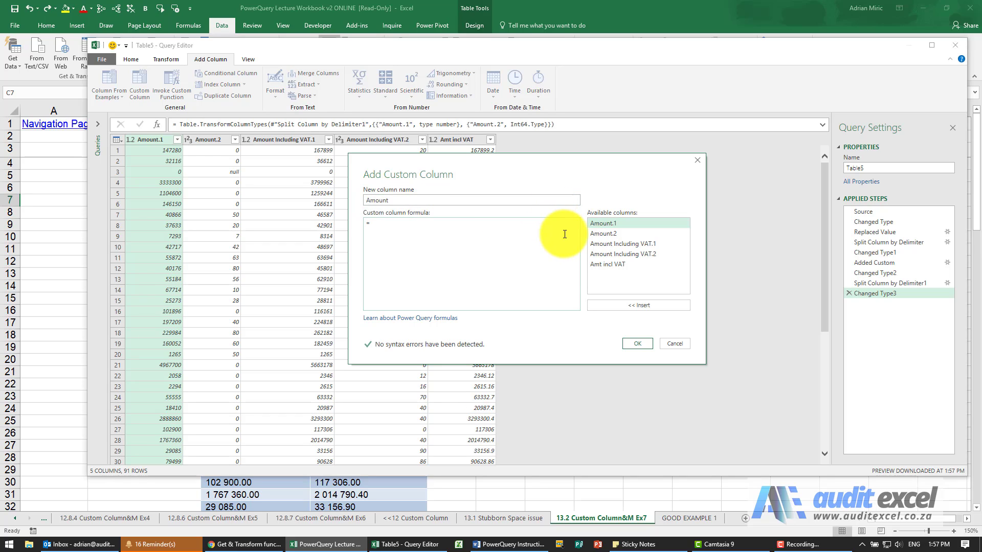
pyautogui.doubleClick(612, 223)
pyautogui.write('+(')
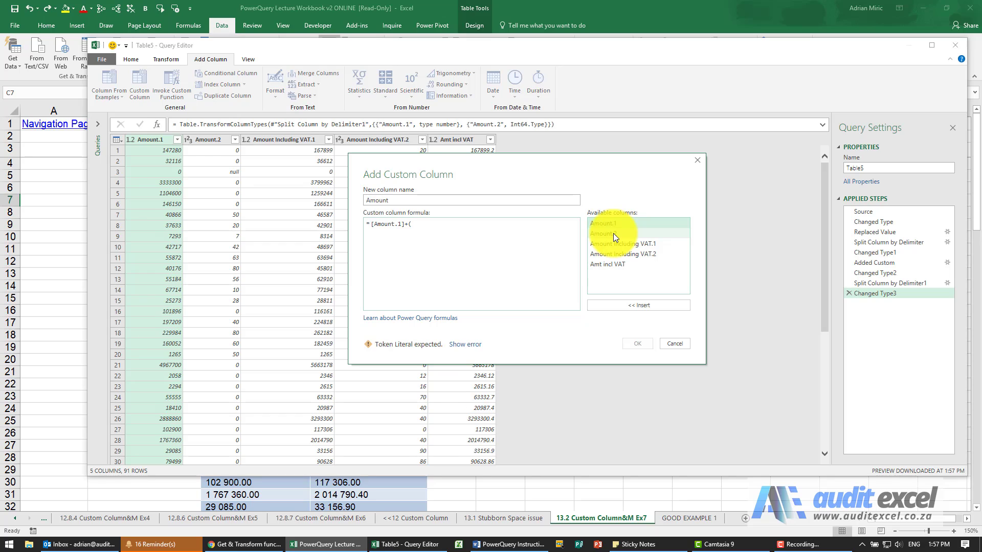
pyautogui.doubleClick(612, 233)
pyautogui.write('/100)')
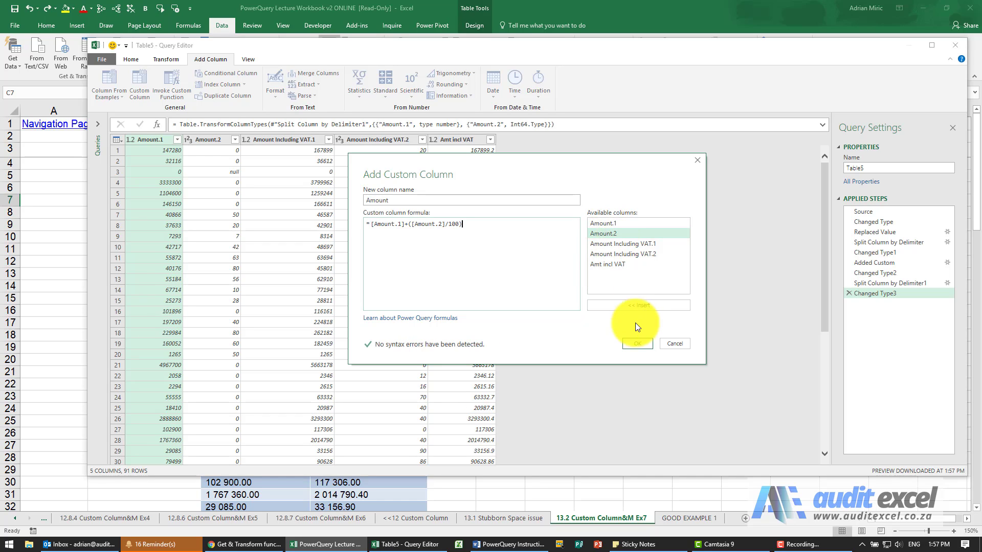
pyautogui.click(641, 342)
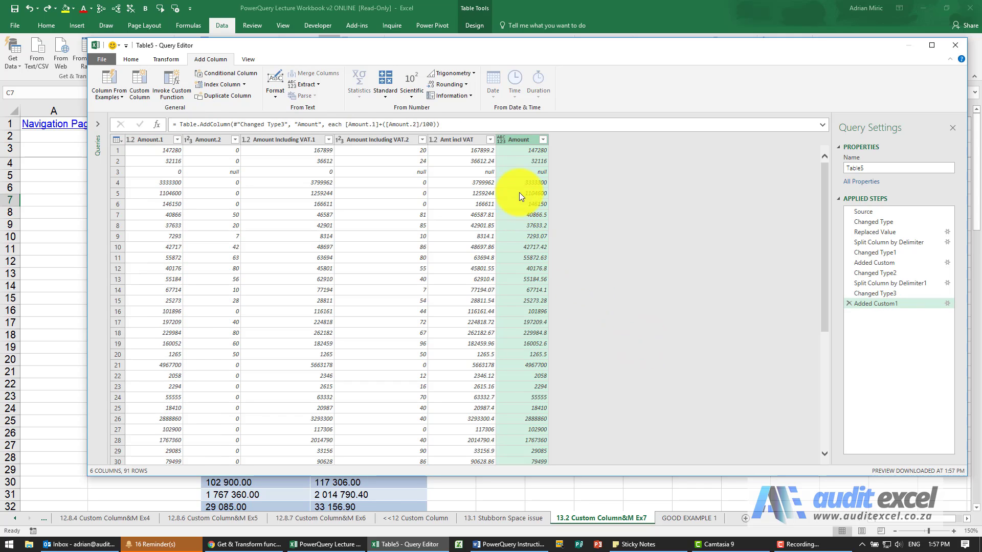
# Step: Set the new Amount column's data type to Decimal Number
pyautogui.click(499, 140)
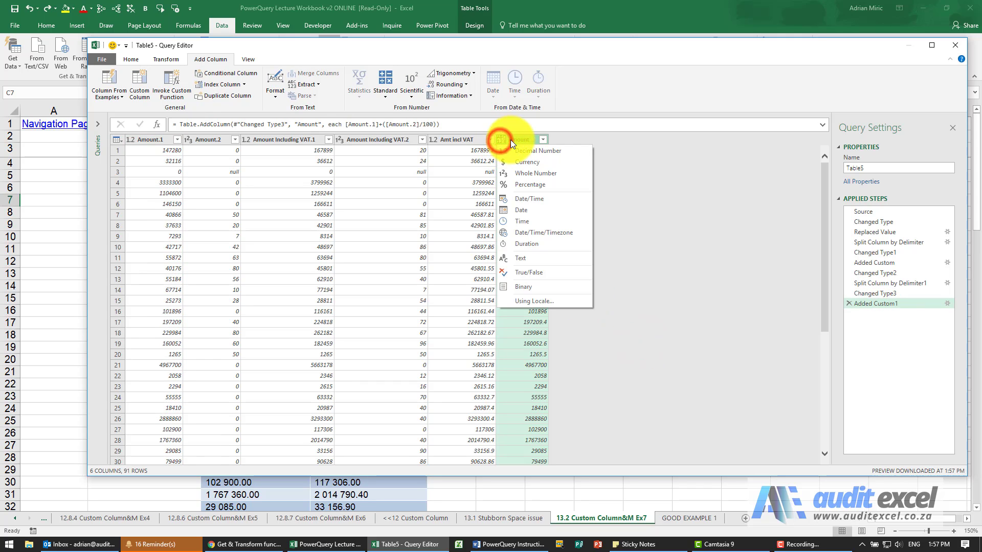
pyautogui.click(522, 152)
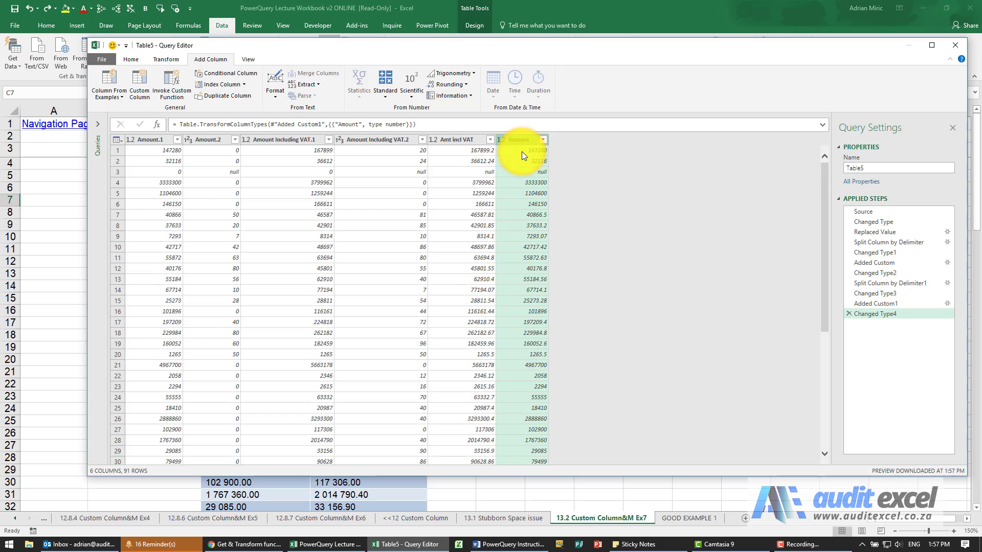
pyautogui.scroll(-4, 535, 250)
pyautogui.scroll(4, 534, 264)
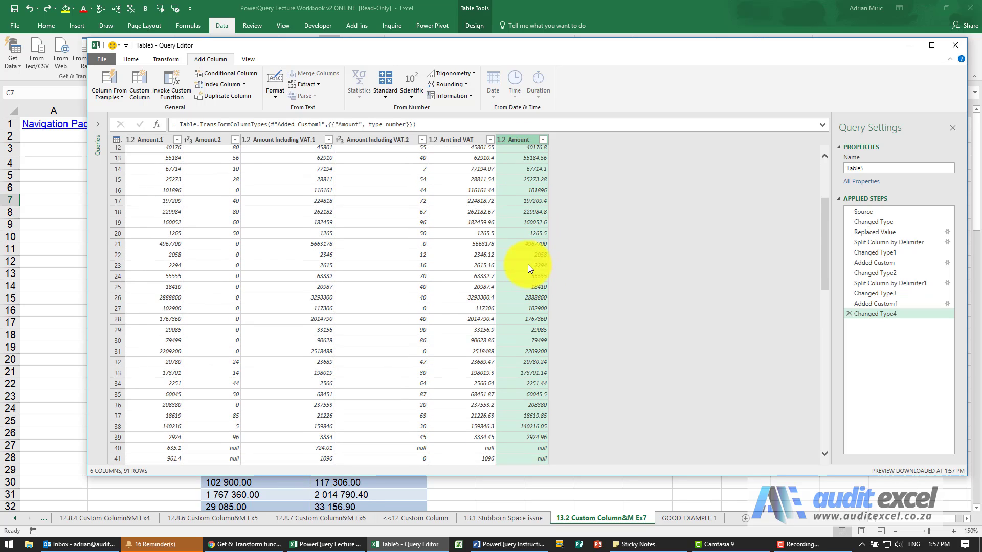